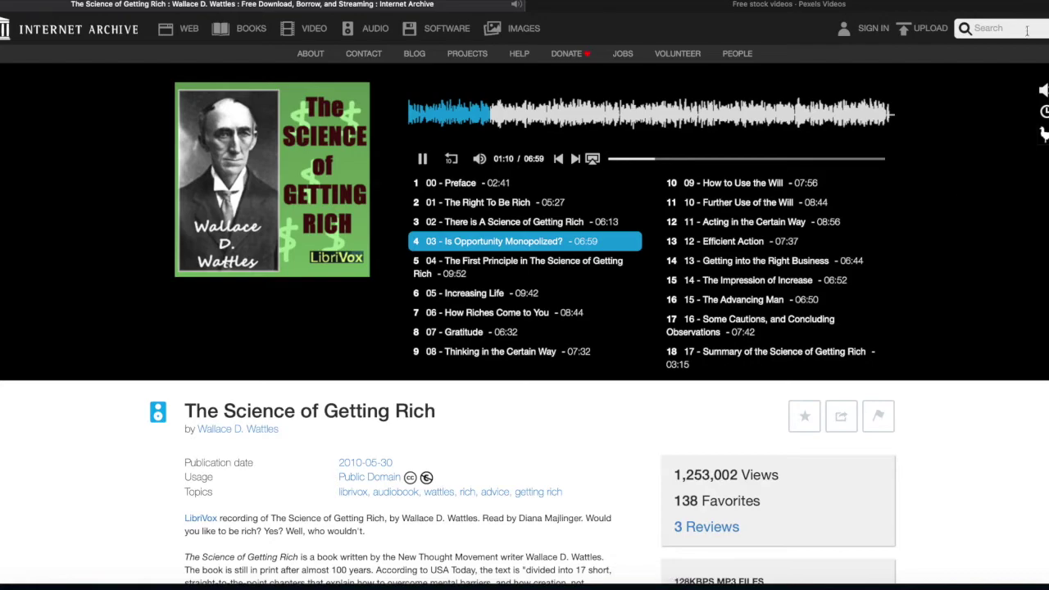
Open YouTube in a new browser tab, search for "motevational video", and briefly play the "GETTING THROUGH HARD TIMES" video before pausing it
key("super+t")
type("you")
key("Return")
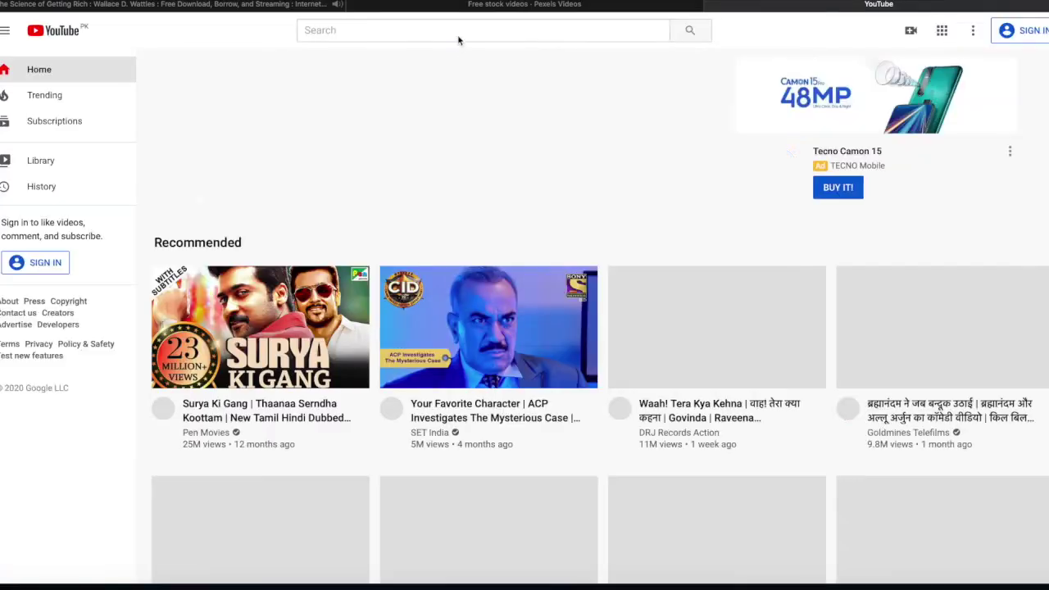
left_click(458, 31)
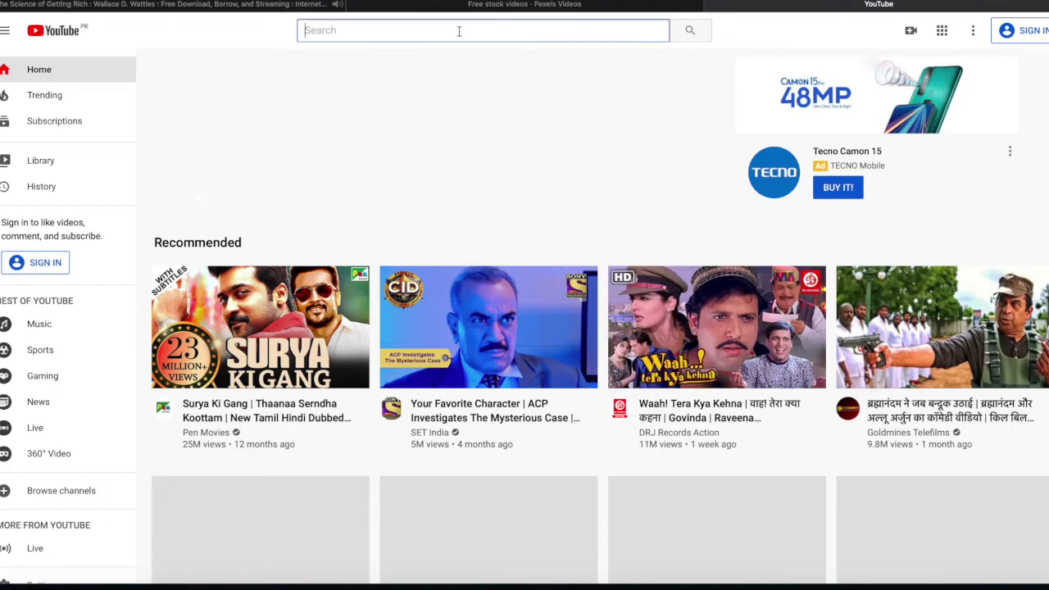
type("mo")
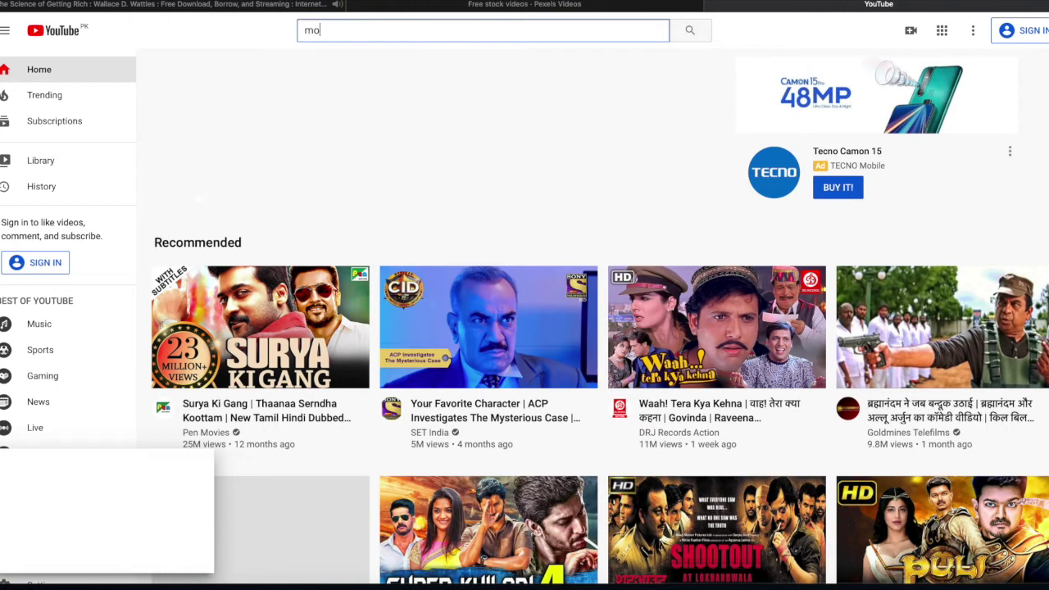
type("tevational video")
key("Return")
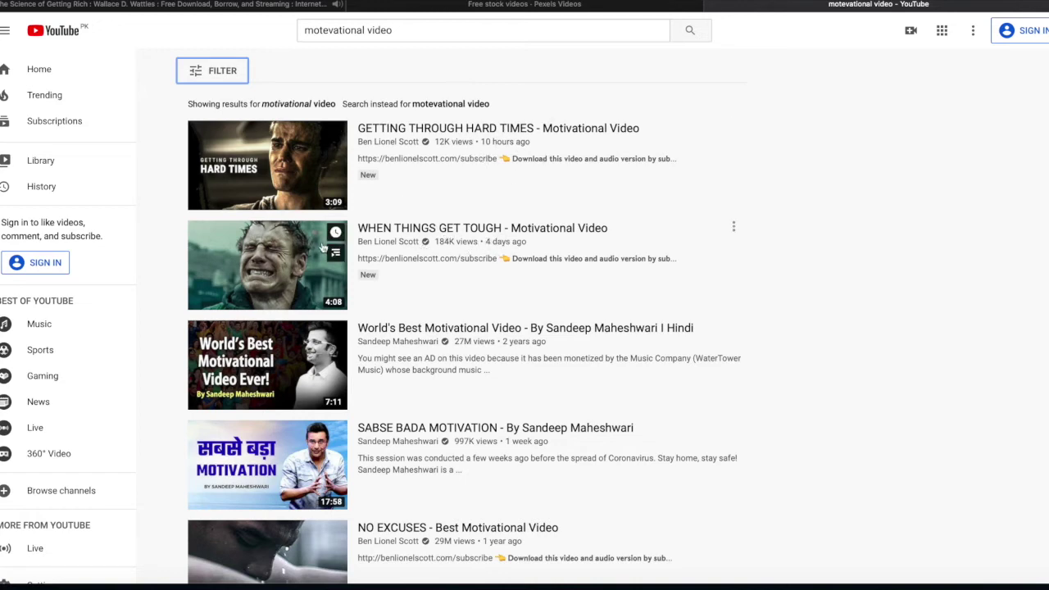
left_click(389, 131)
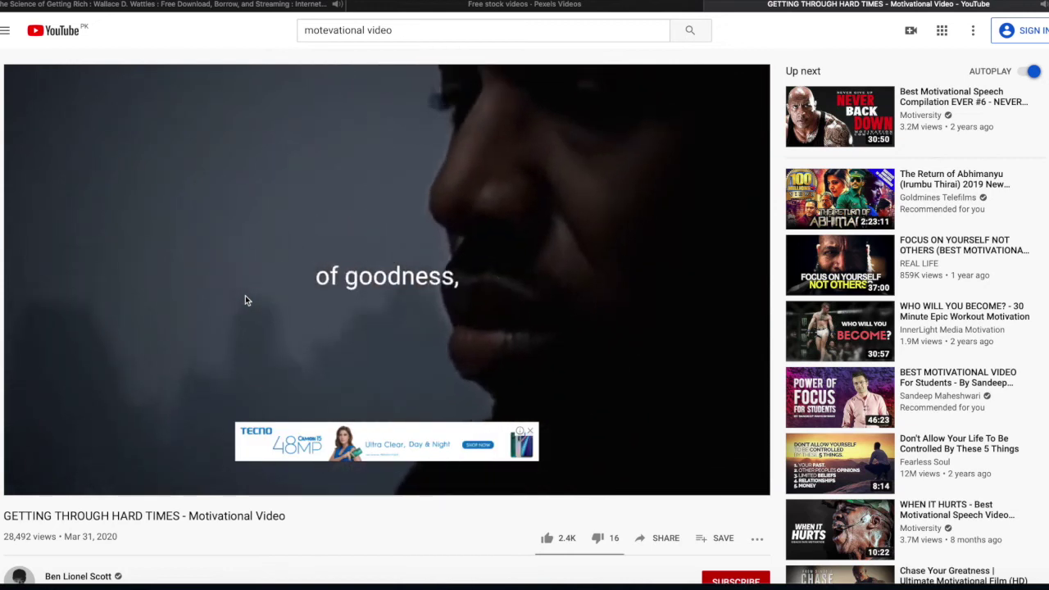
left_click(334, 295)
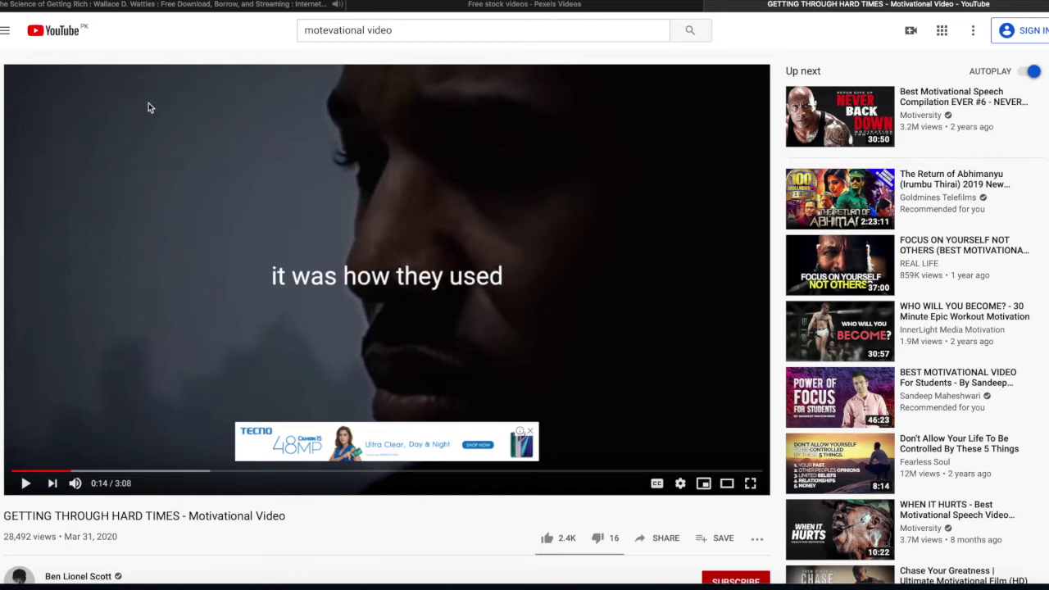
Switch to the Pexels videos page and browse the trending free stock videos, viewing the sea rock footage's download page
left_click(485, 8)
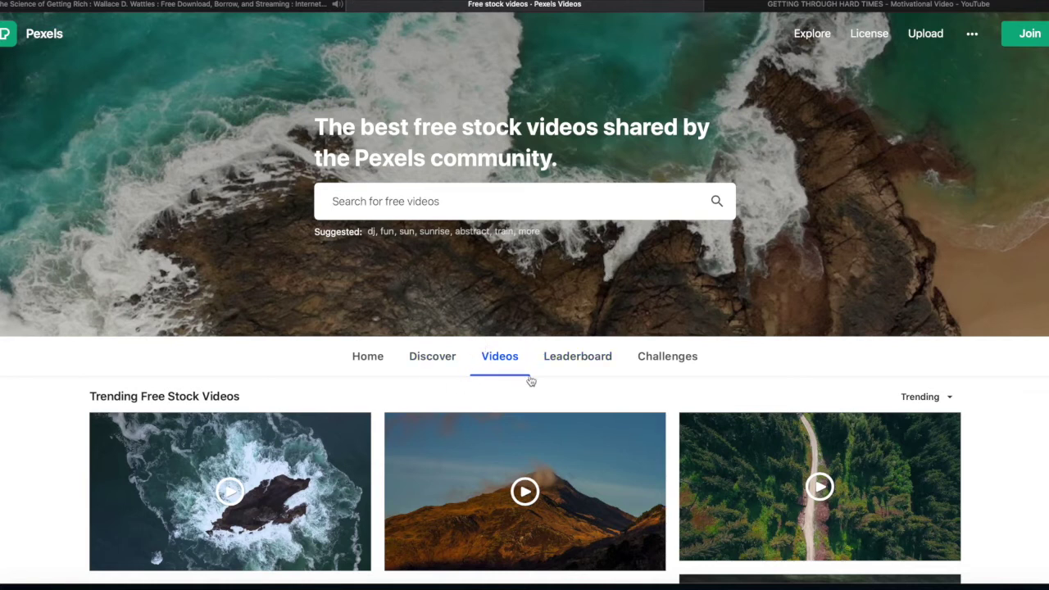
scroll(500, 370, "down", 2)
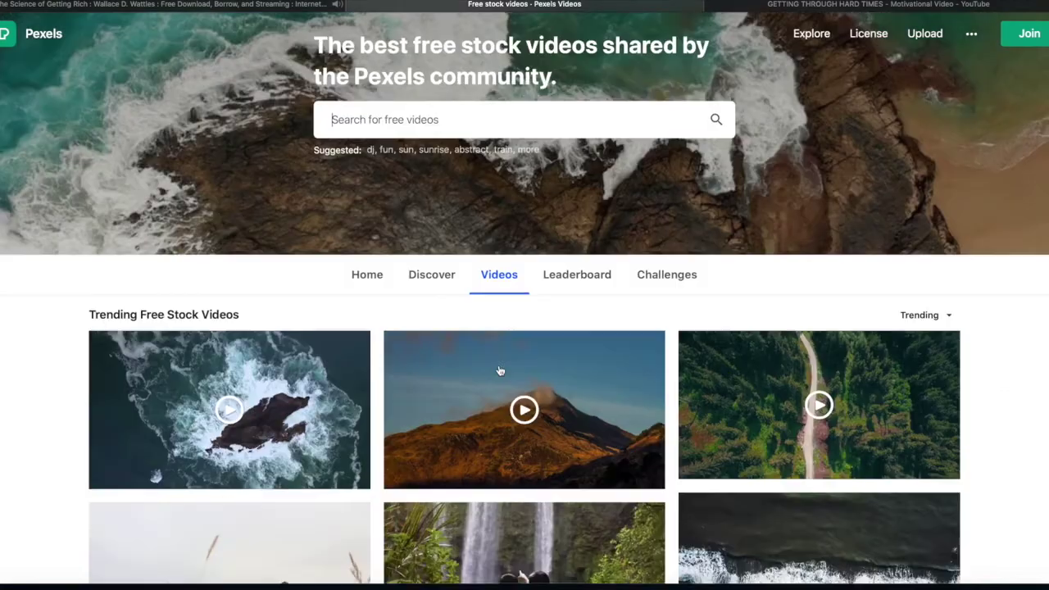
scroll(500, 261, "down", 5)
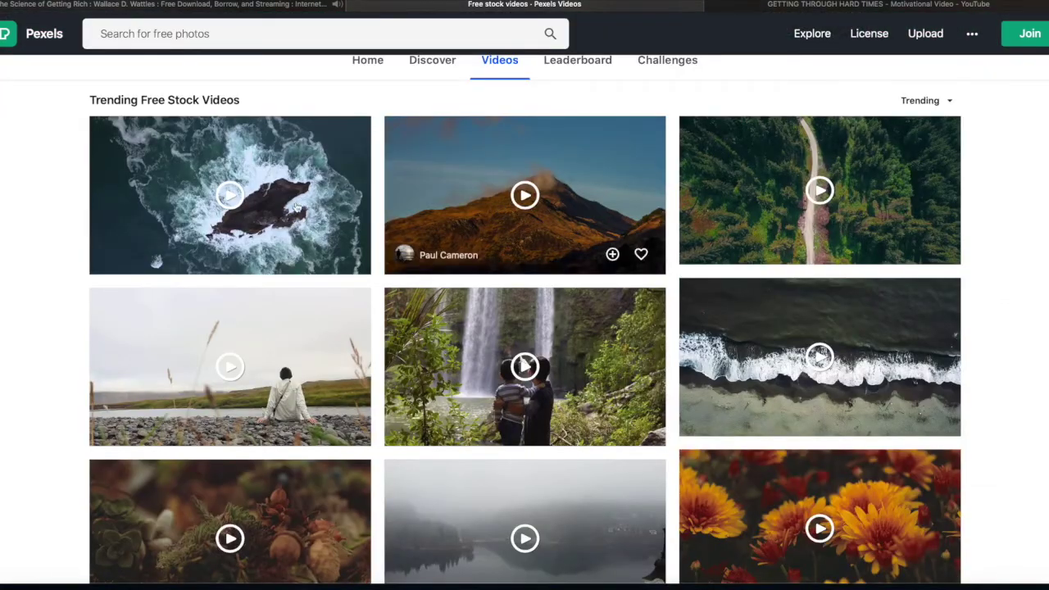
left_click(253, 210)
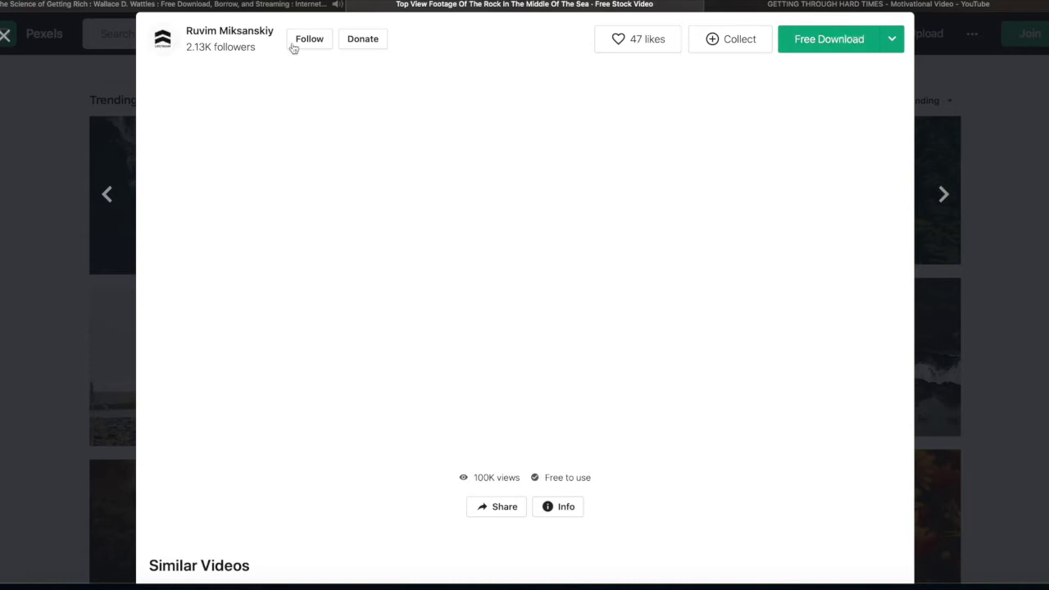
left_click(41, 286)
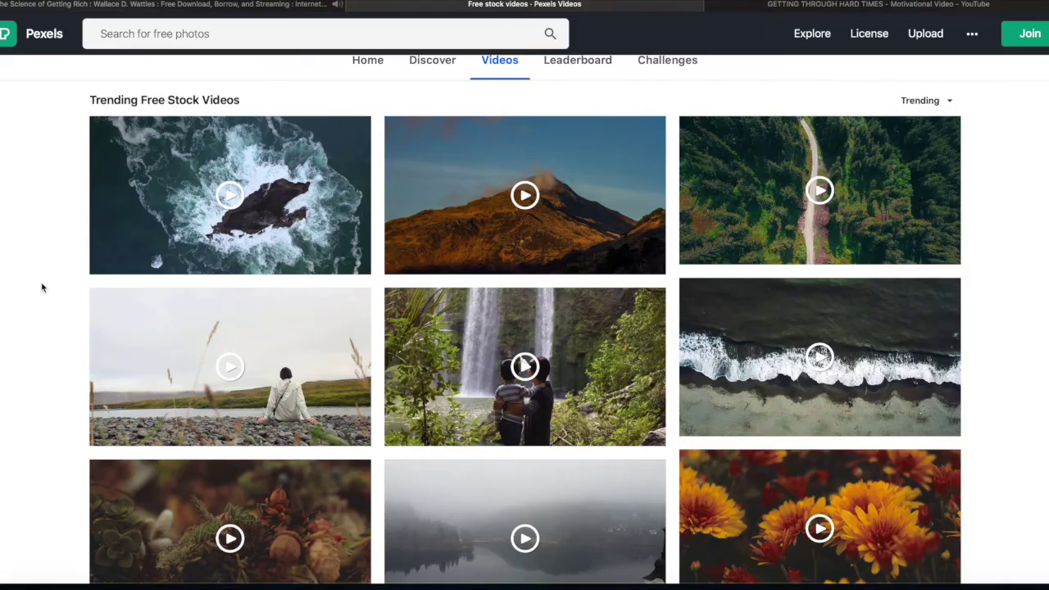
scroll(374, 312, "down", 4)
scroll(375, 315, "up", 4)
scroll(375, 316, "up", 3)
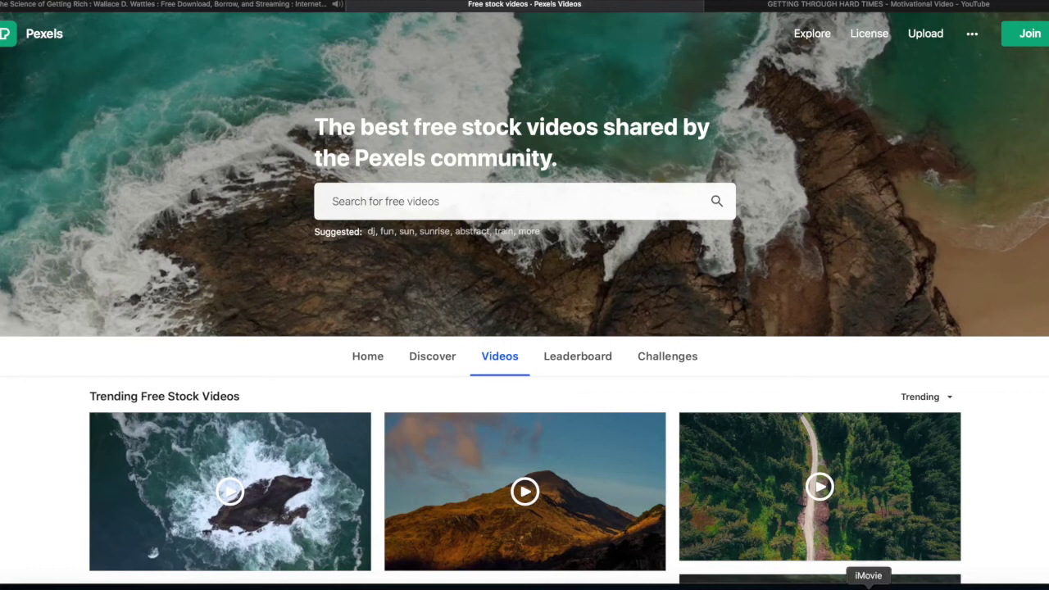
Switch to iMovie and import scienceofgettingrich_02_wattles.mp3 from the "The scince of getting rich" folder into My Movie 1
left_click(869, 585)
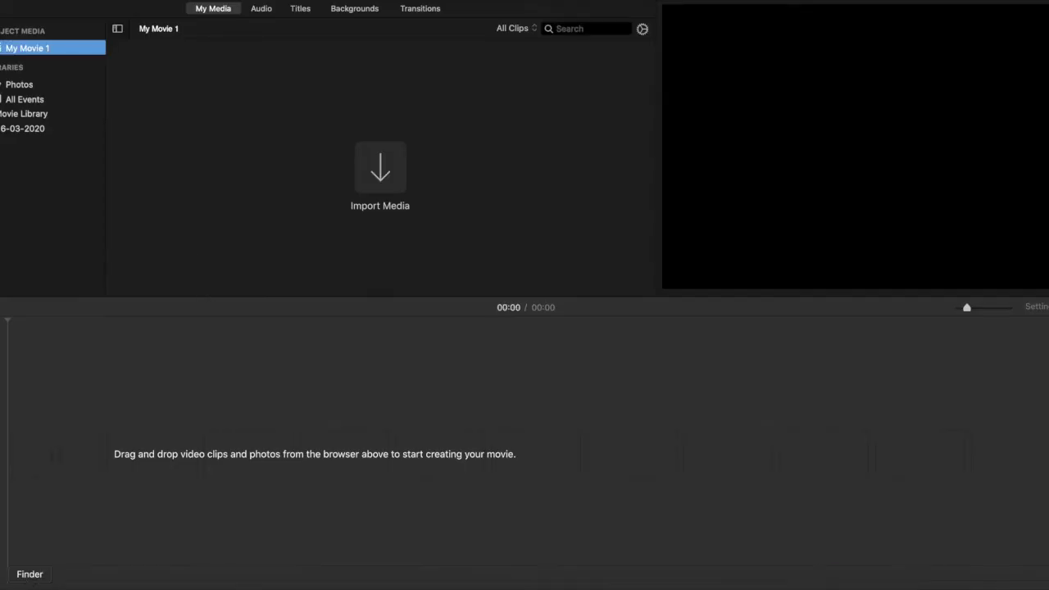
key("super+Tab")
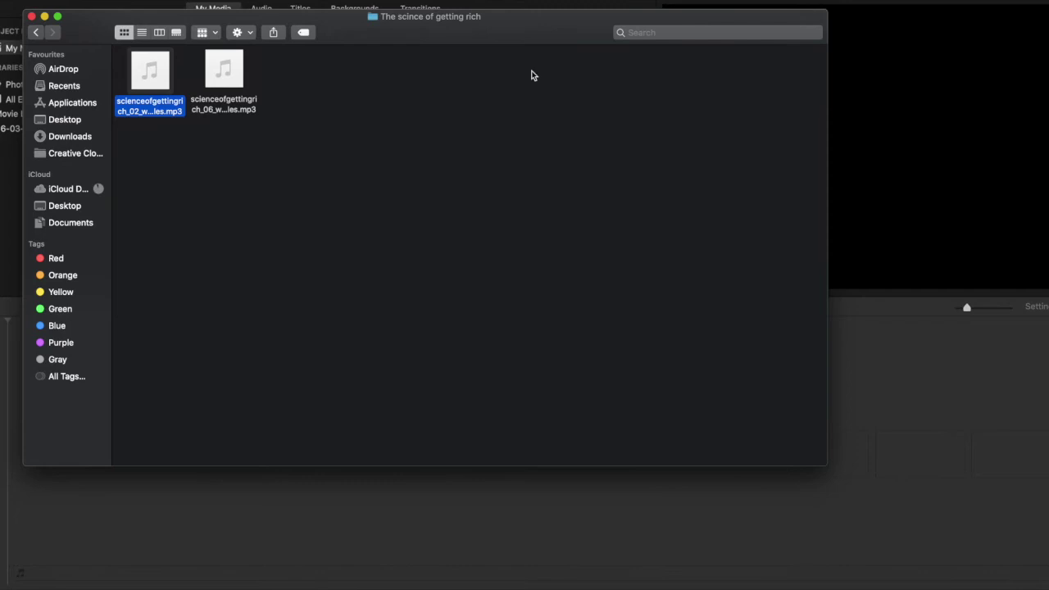
left_click_drag(425, 35, 772, 207)
left_click_drag(527, 238, 287, 148)
left_click(378, 188)
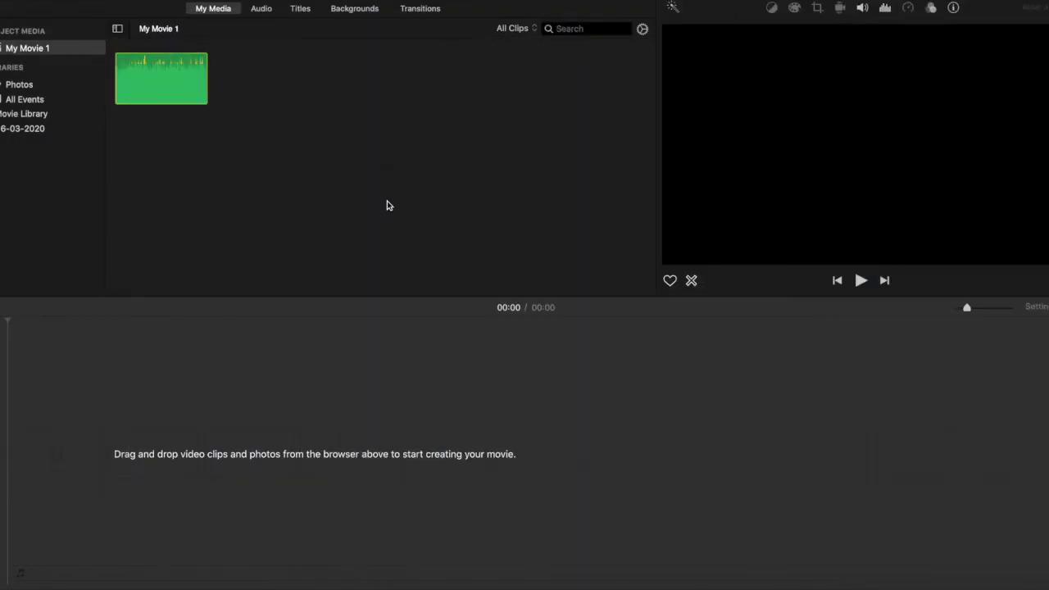
Import the first seven clips in the last row of the Pixel Videos folder in Downloads into My Movie 1
left_click(30, 583)
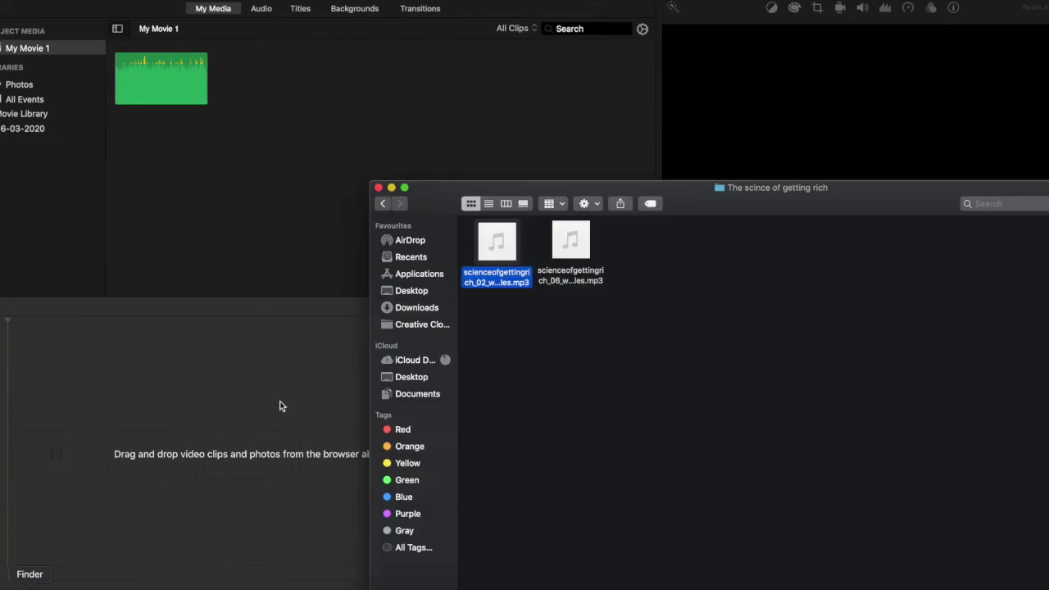
left_click(383, 204)
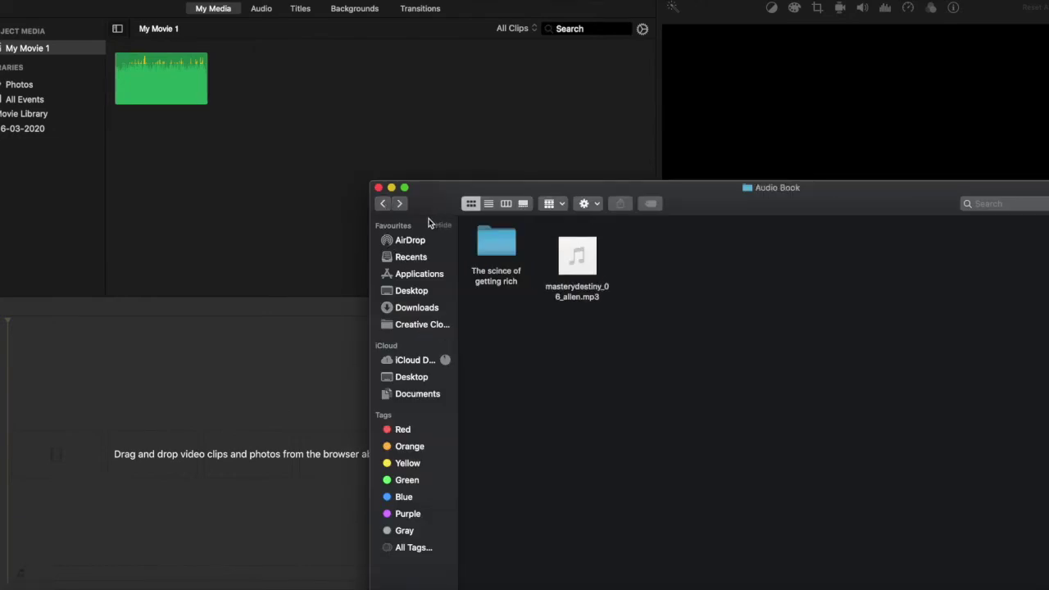
left_click(382, 203)
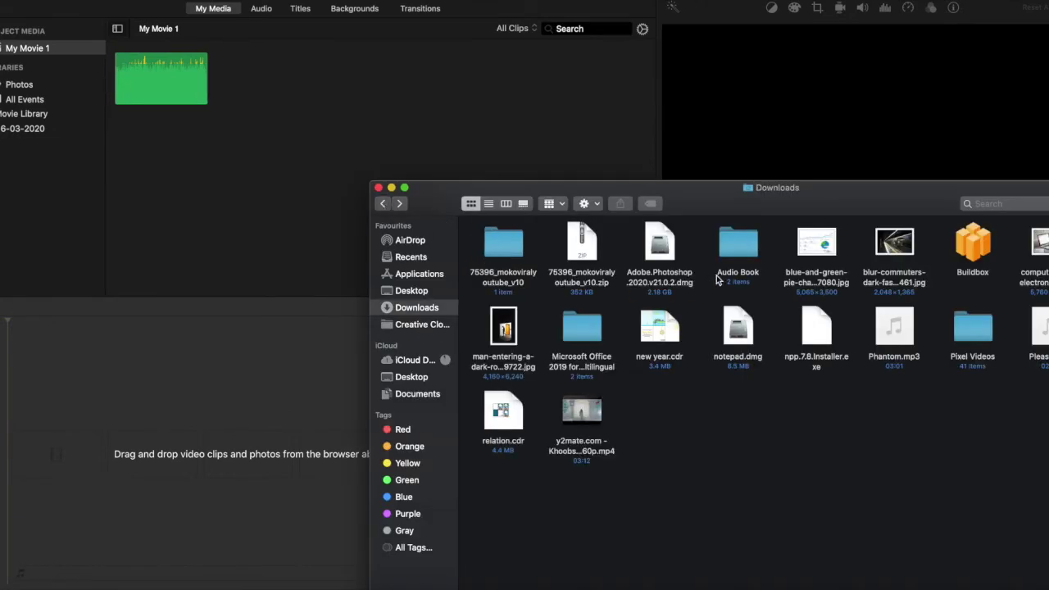
left_click_drag(938, 197, 778, 199)
double_click(806, 325)
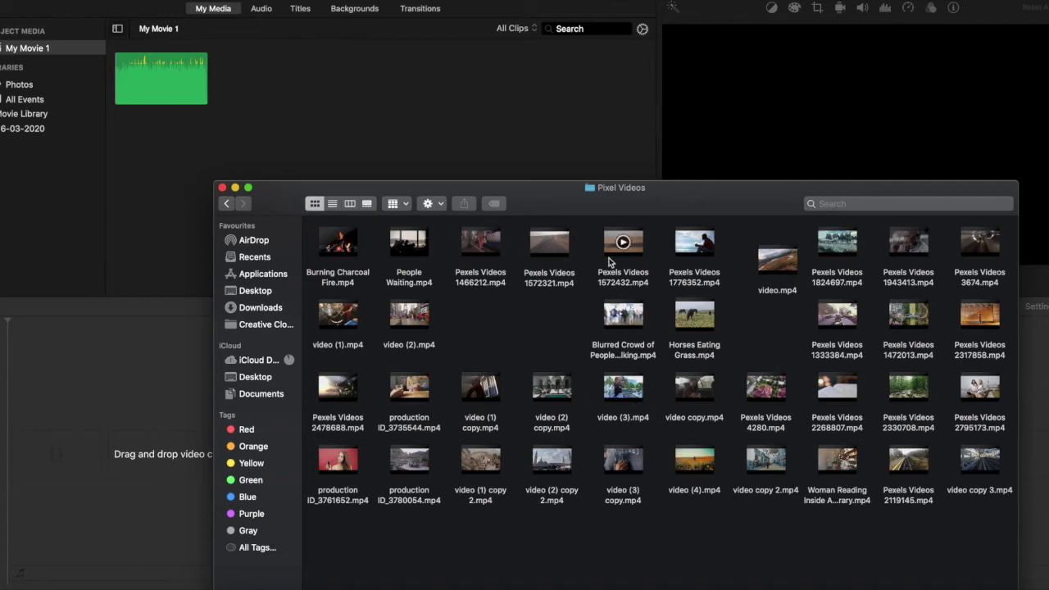
left_click_drag(711, 489, 287, 125)
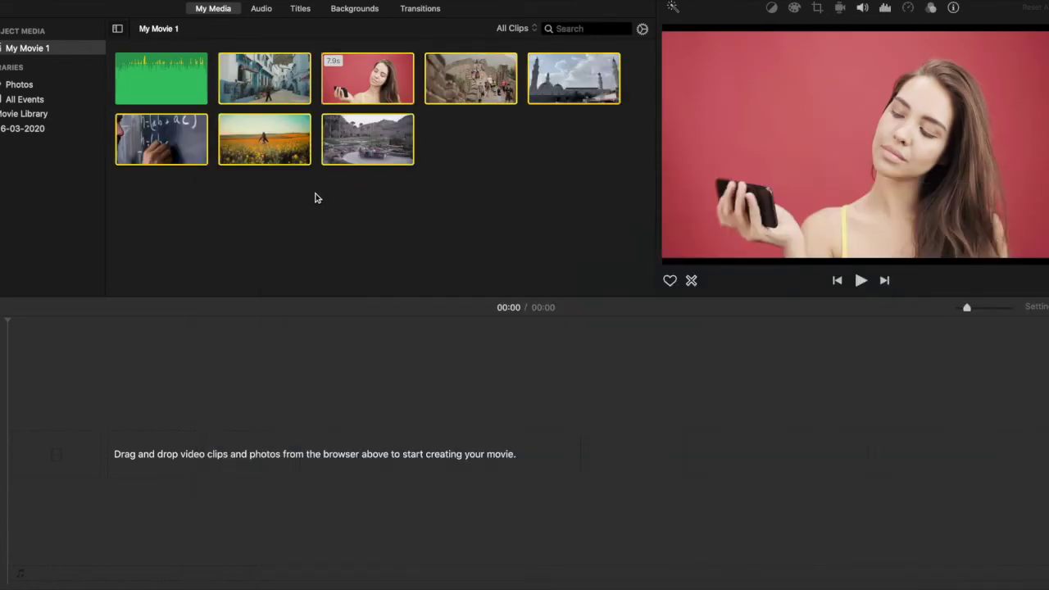
Add the full audiobook narration and all seven imported video clips to the timeline
left_click(184, 92)
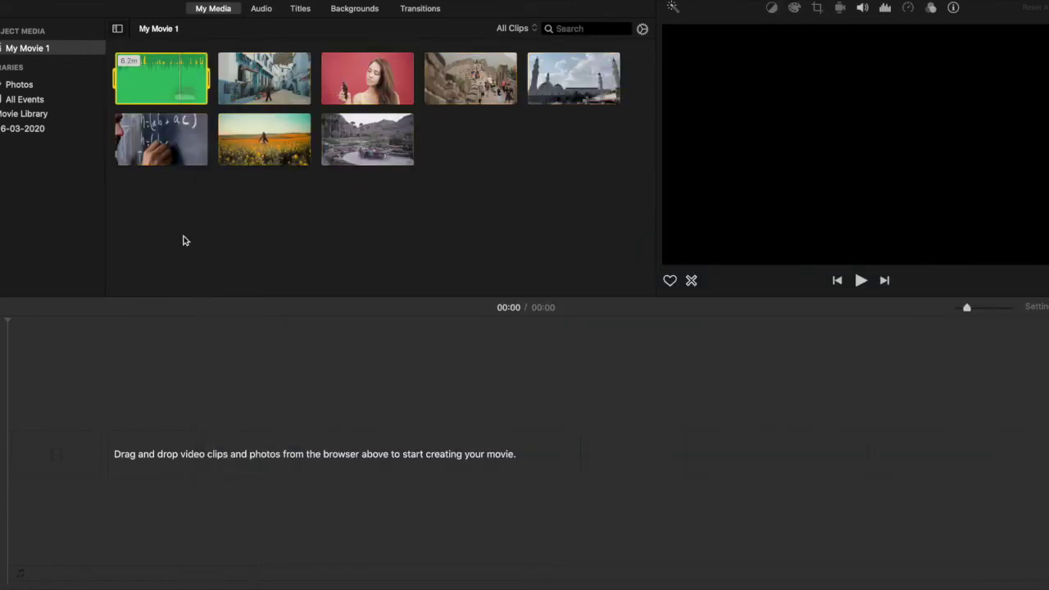
left_click_drag(162, 87, 199, 497)
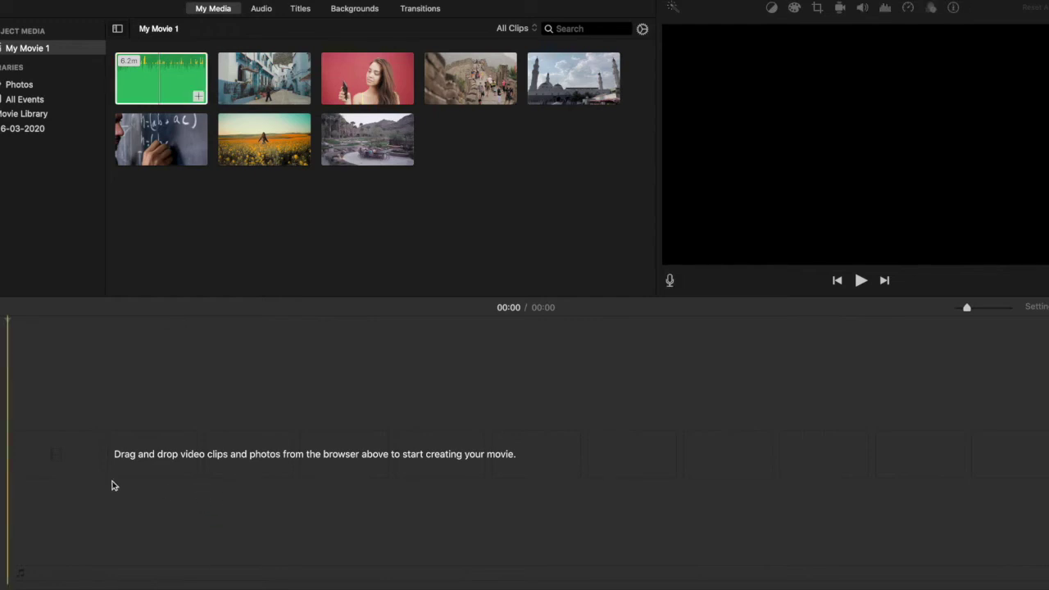
left_click(152, 78)
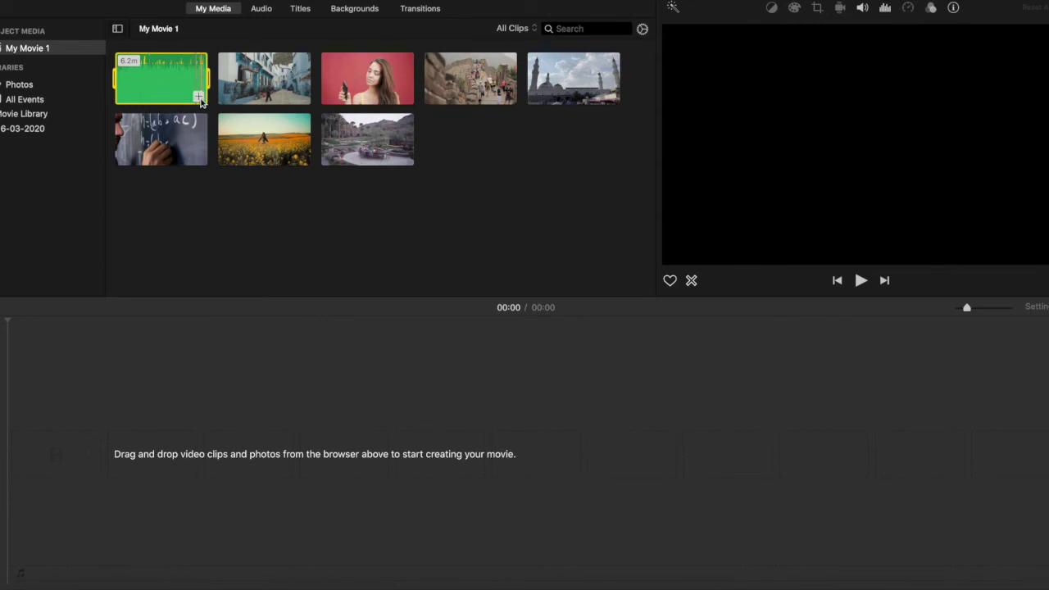
left_click(199, 98)
left_click(204, 398)
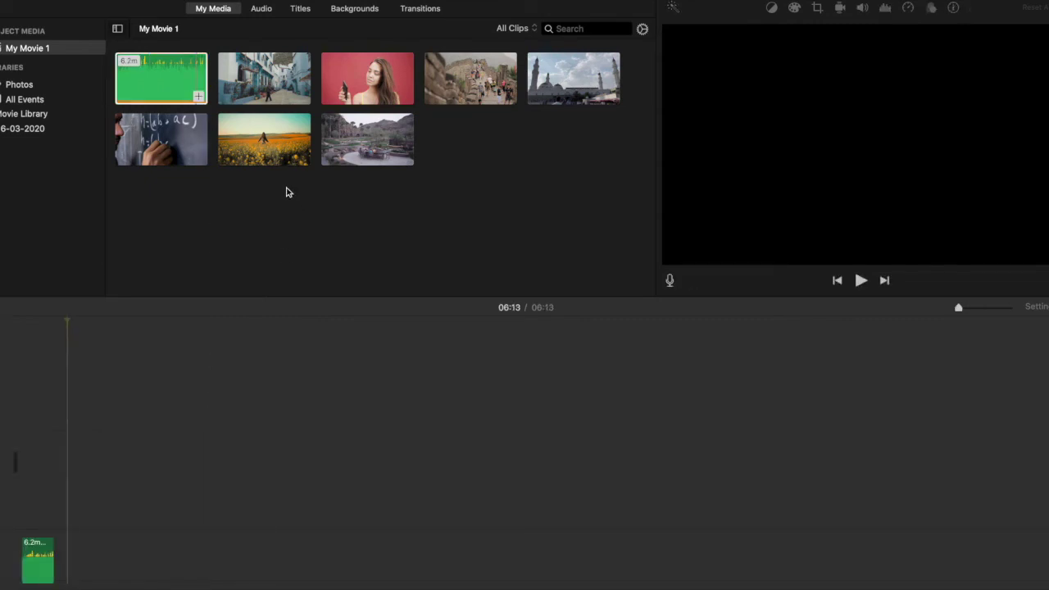
left_click_drag(515, 209, 218, 145)
left_click_drag(631, 75, 178, 425)
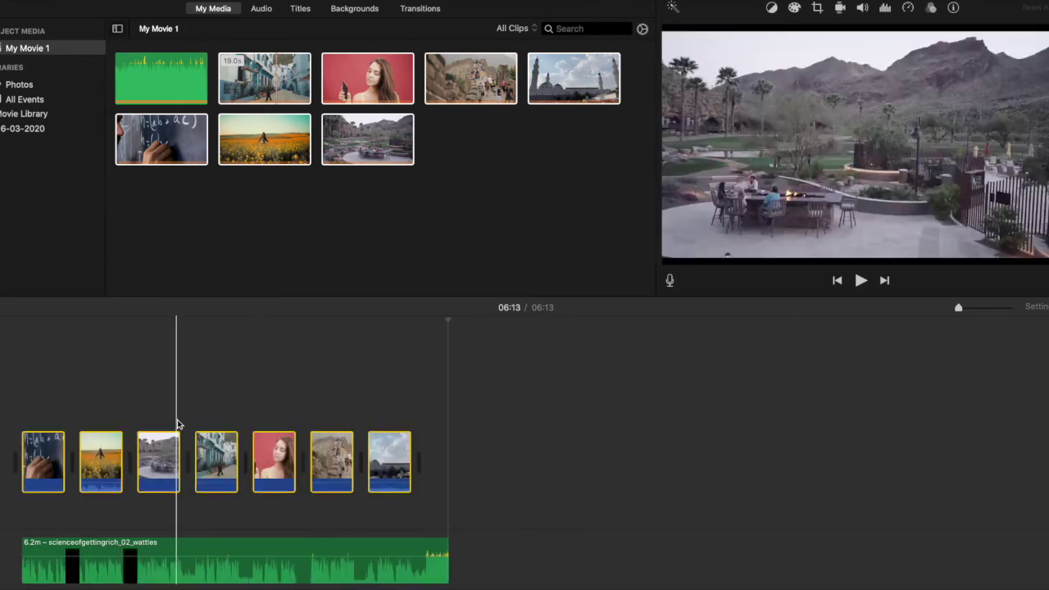
Play the movie up to 00:13 and trim the beginning of the narration to the playhead
left_click(859, 280)
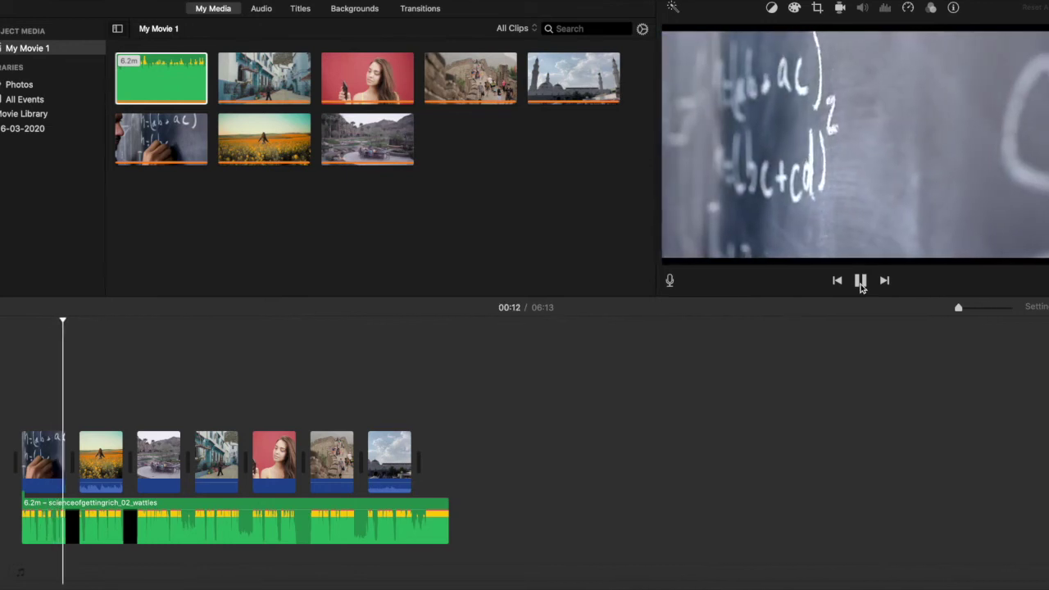
left_click(860, 282)
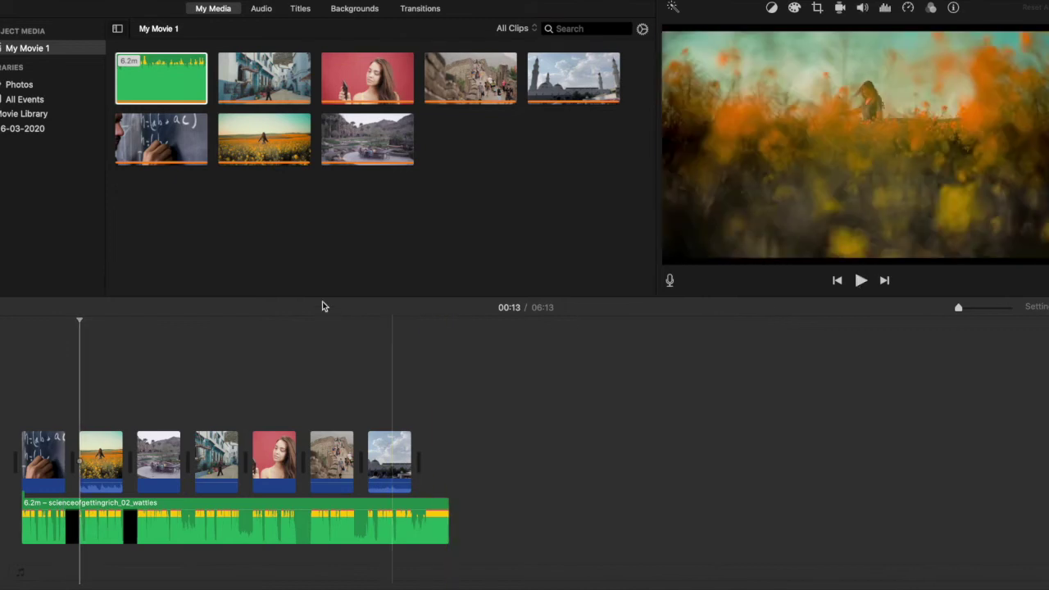
right_click(61, 531)
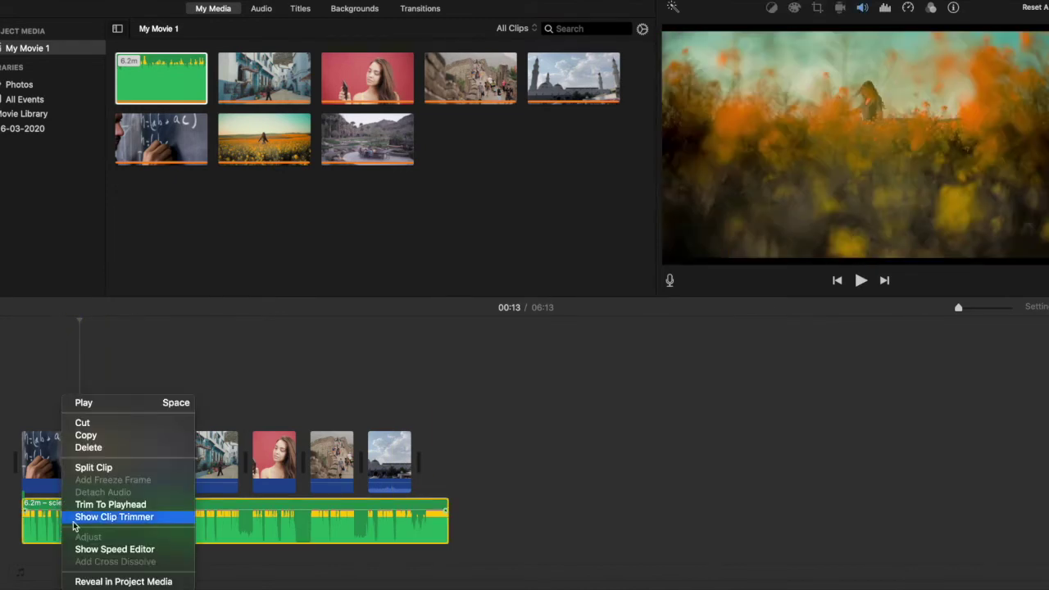
left_click(145, 506)
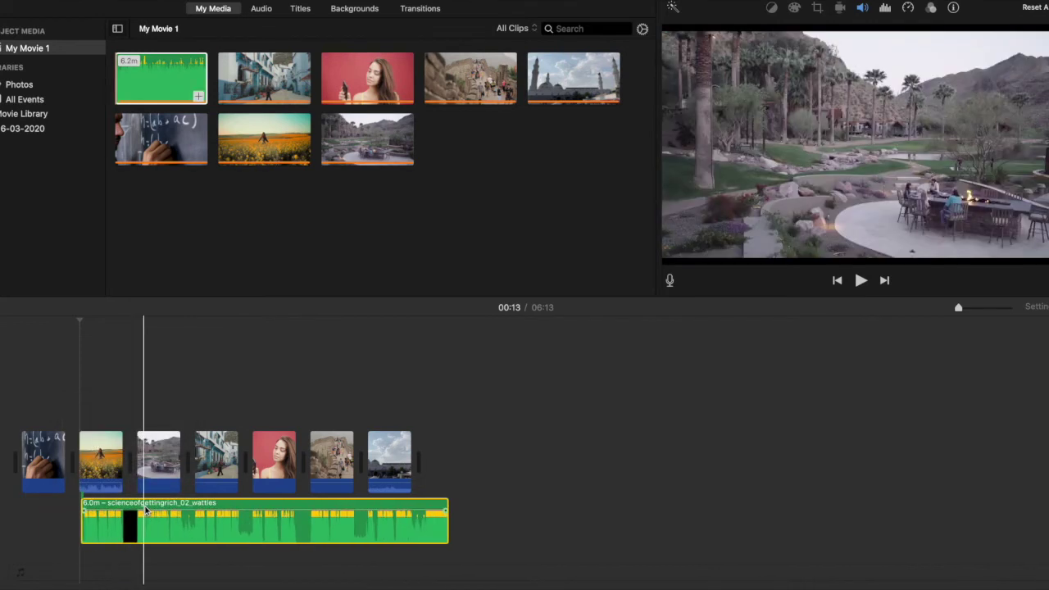
Play on to about 00:30, move the narration to the timeline's start, and shorten its end to match the last video clip
left_click(861, 280)
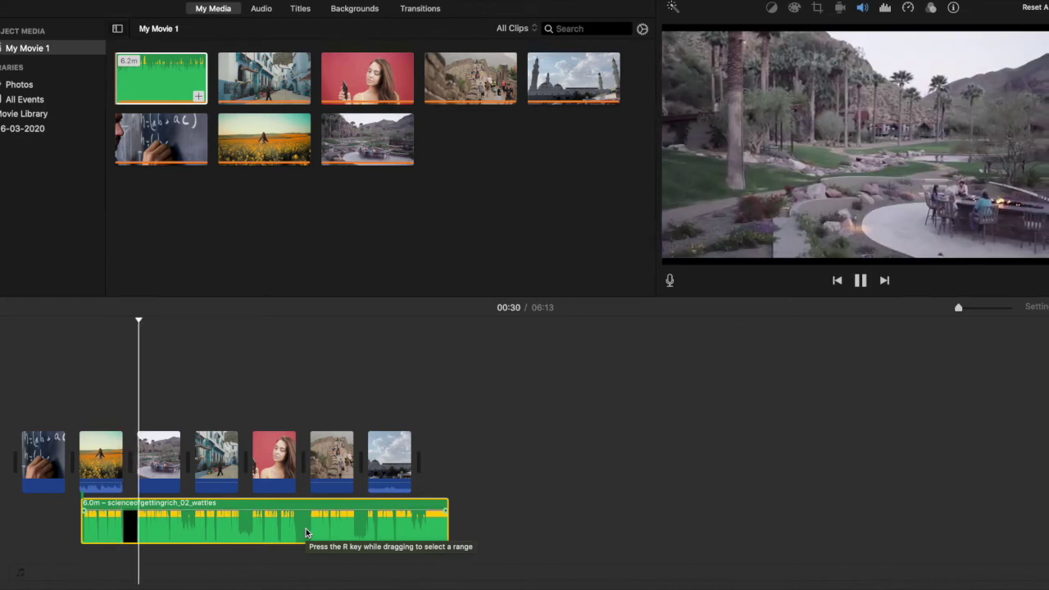
left_click_drag(281, 530, 199, 529)
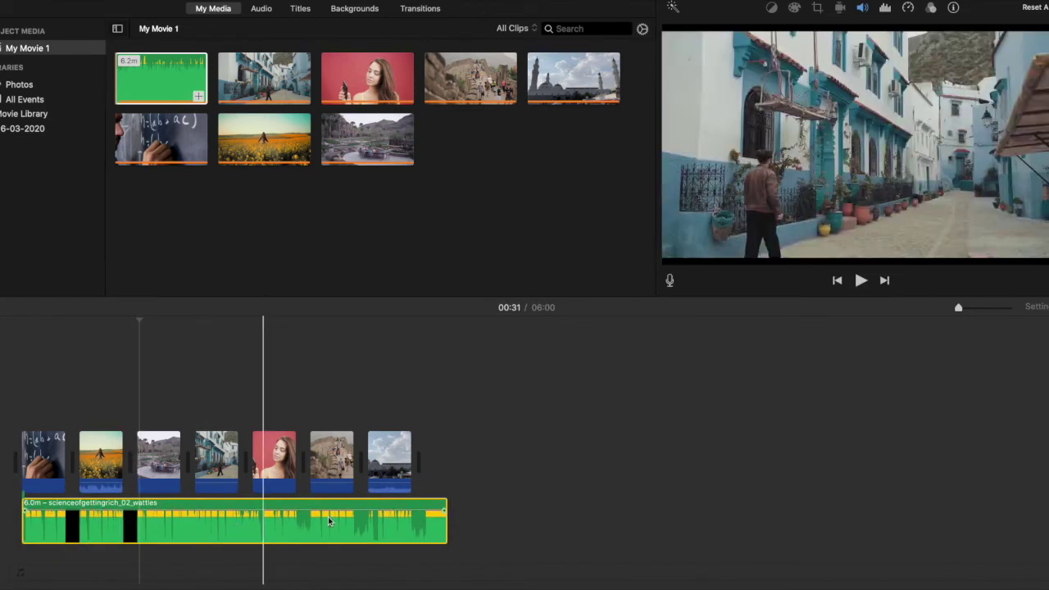
left_click(459, 521)
left_click_drag(449, 521, 413, 523)
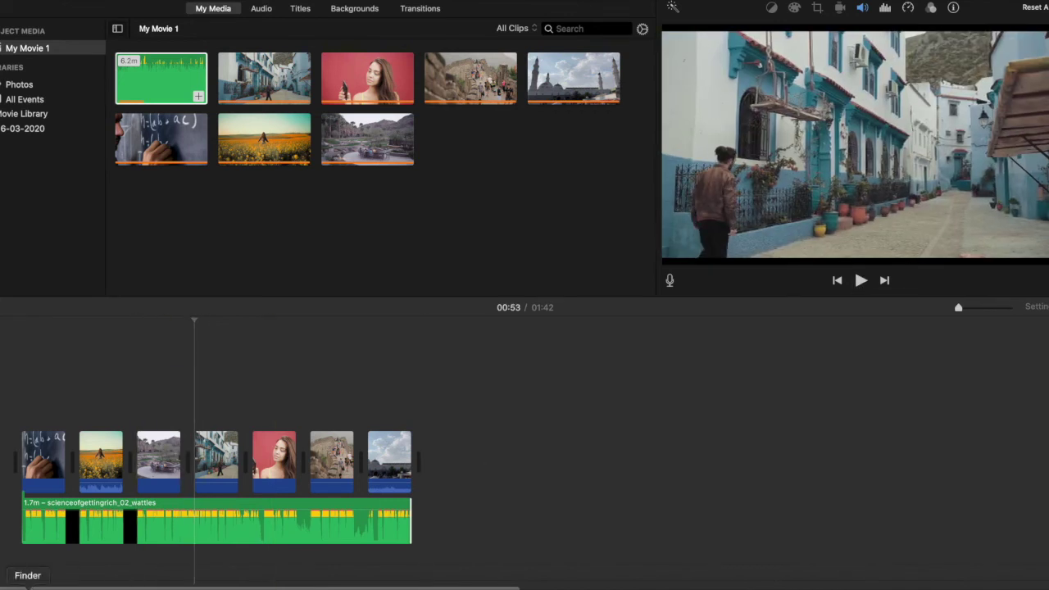
Import the music file Please.mp3 from the Downloads folder into the My Movie 1 media
left_click(27, 585)
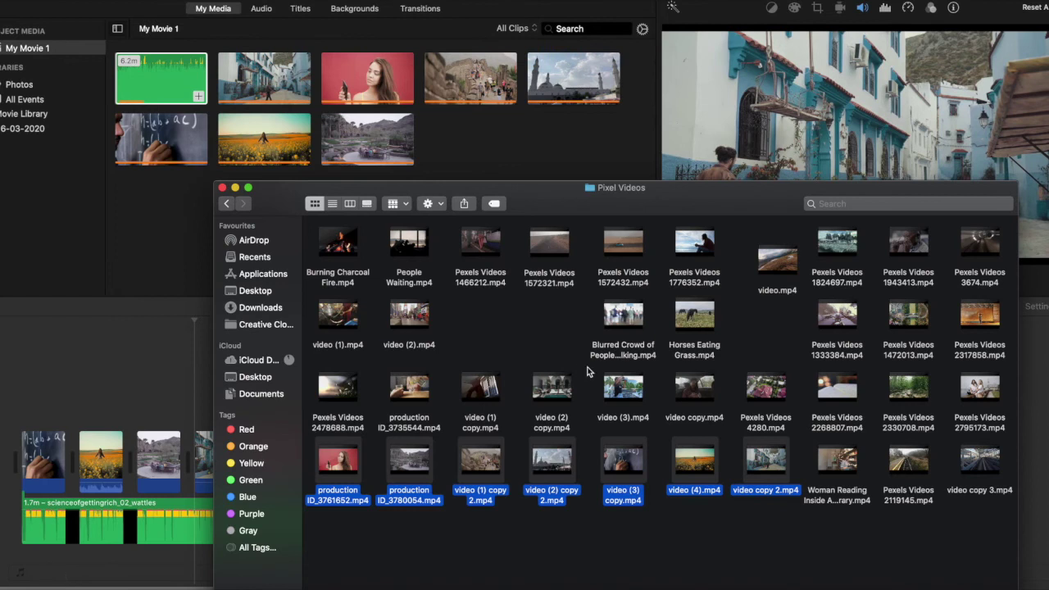
left_click(227, 203)
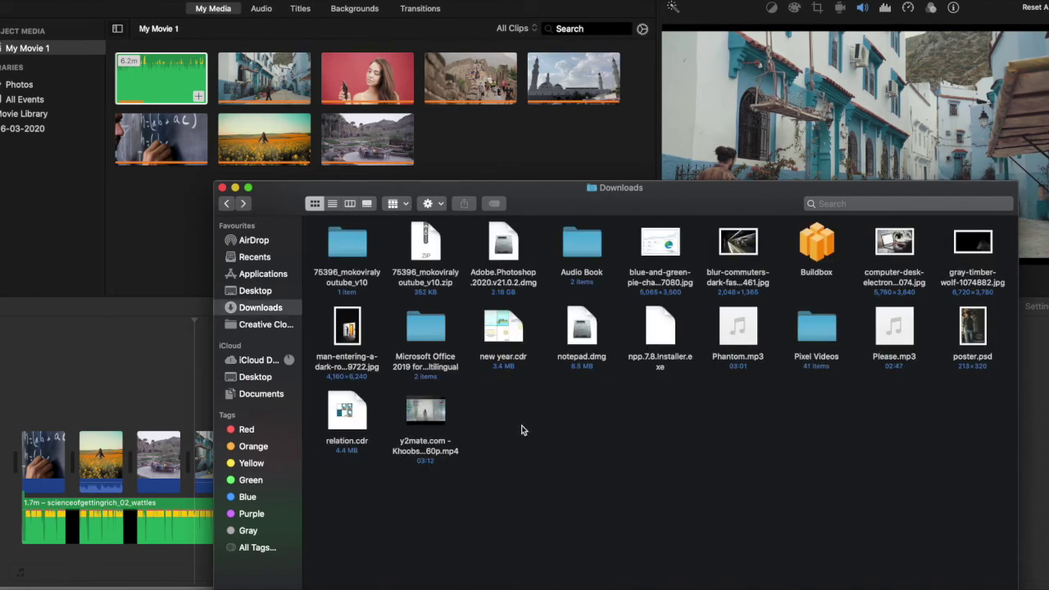
left_click_drag(894, 328, 165, 219)
left_click(166, 219)
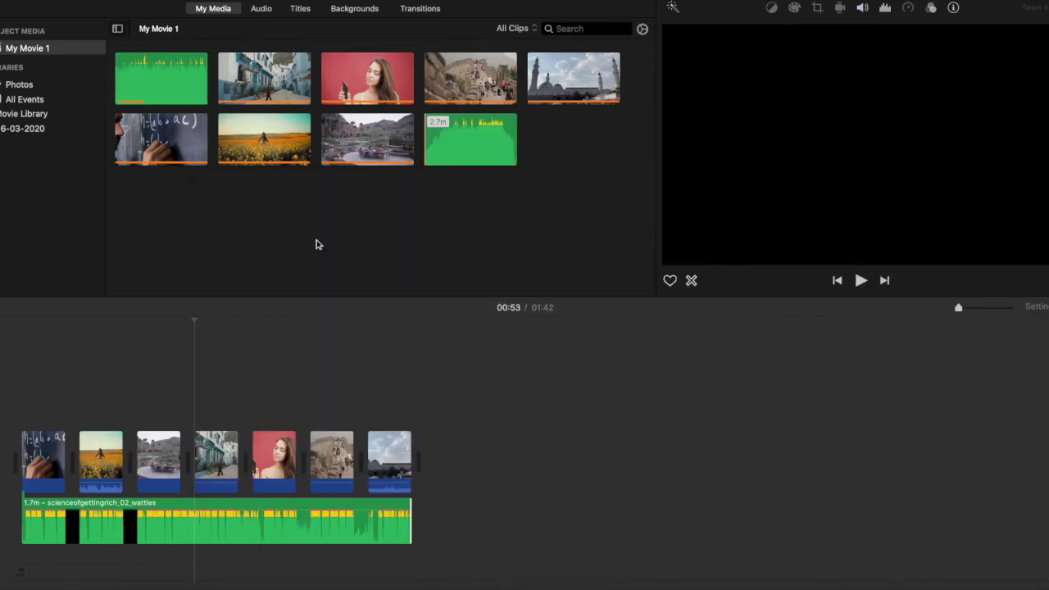
Add the Please music clip to the background music track and align it with the timeline's start
left_click_drag(464, 135, 443, 569)
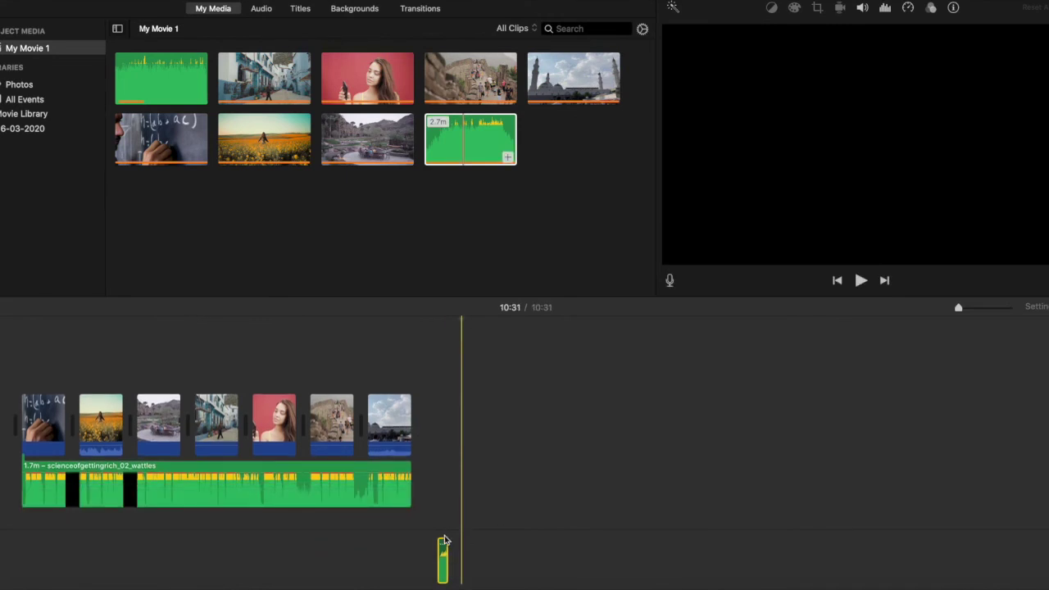
left_click_drag(442, 565, 22, 556)
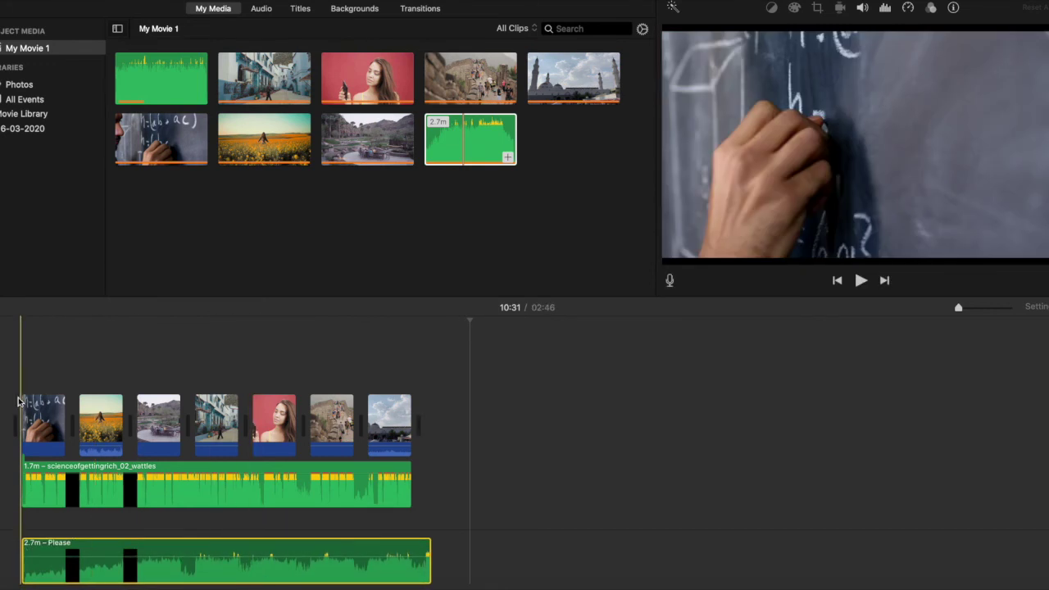
Play the movie from the start to about 00:34 to check the music mix, and return the playhead to the beginning
left_click(24, 358)
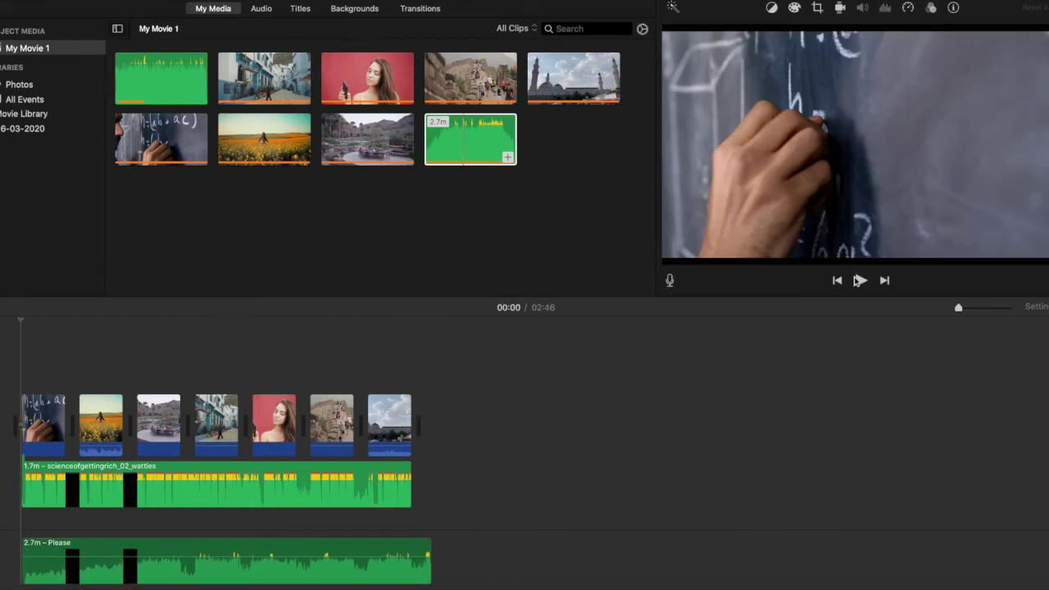
left_click(861, 281)
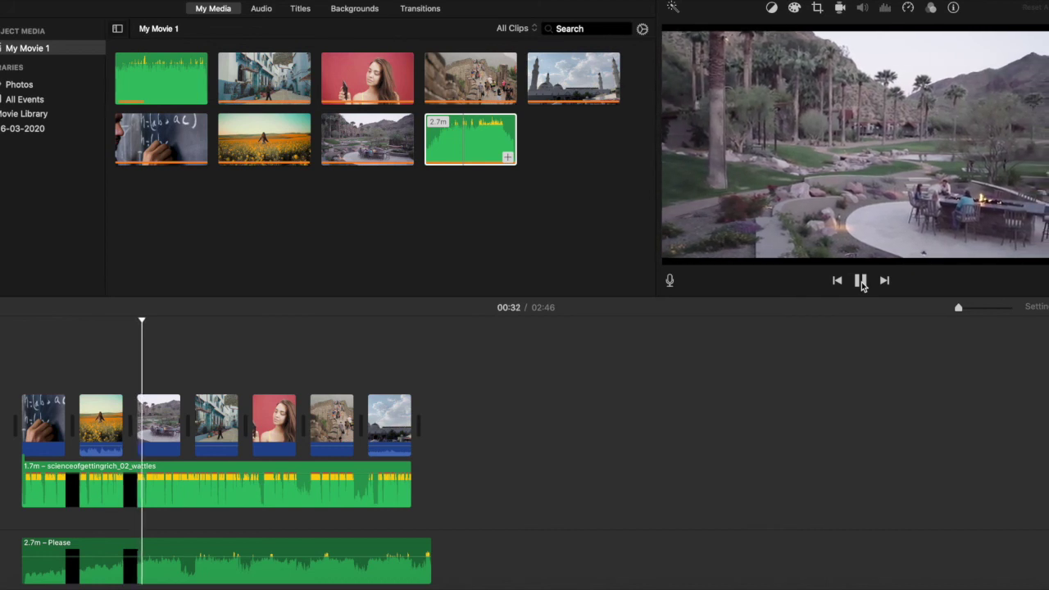
left_click(860, 282)
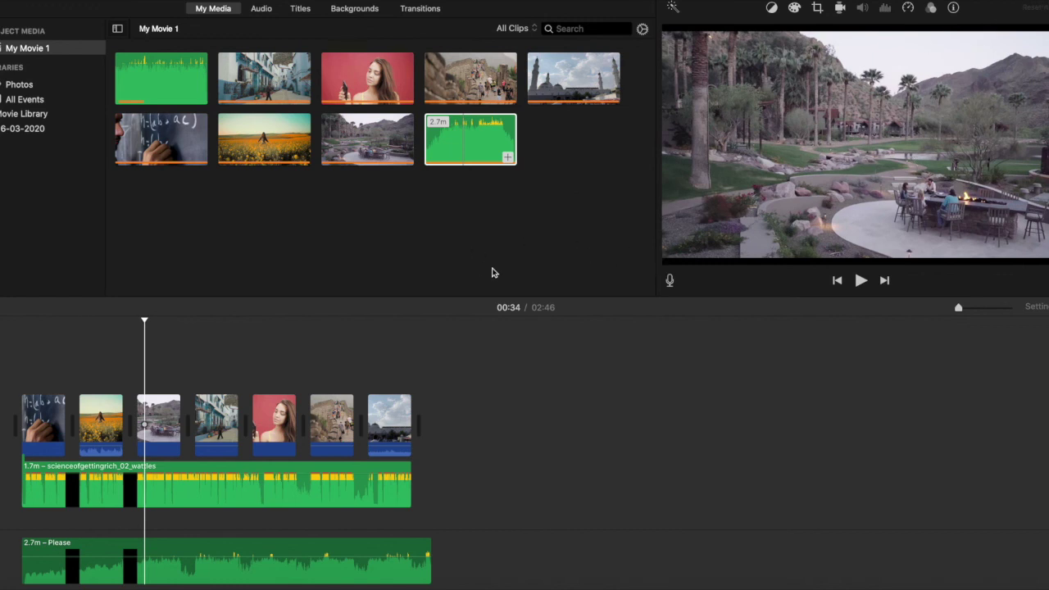
left_click(21, 355)
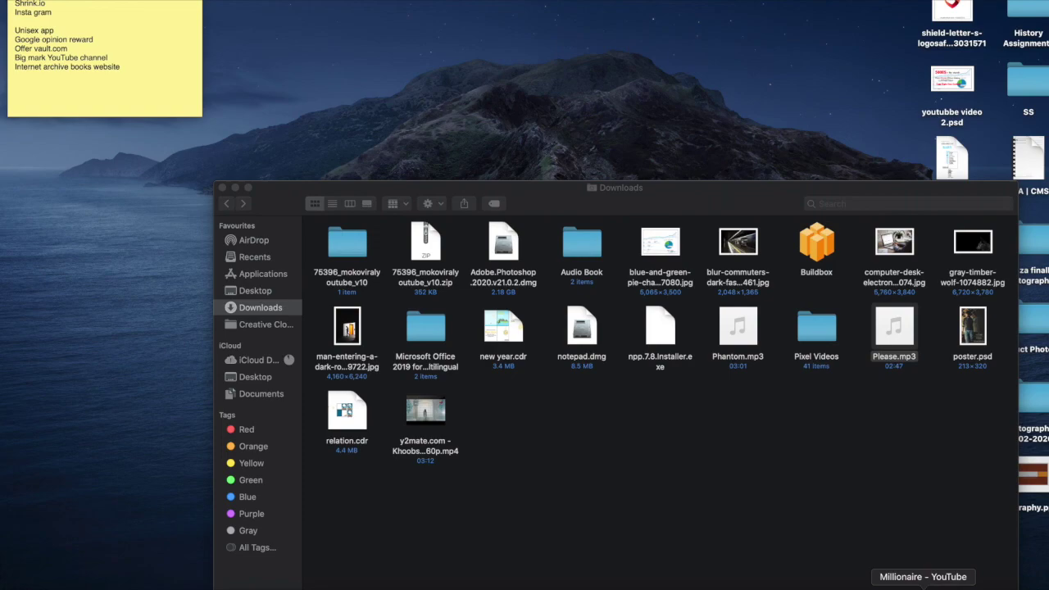
Switch to the browser window showing the Millionaire YouTube channel
left_click(923, 587)
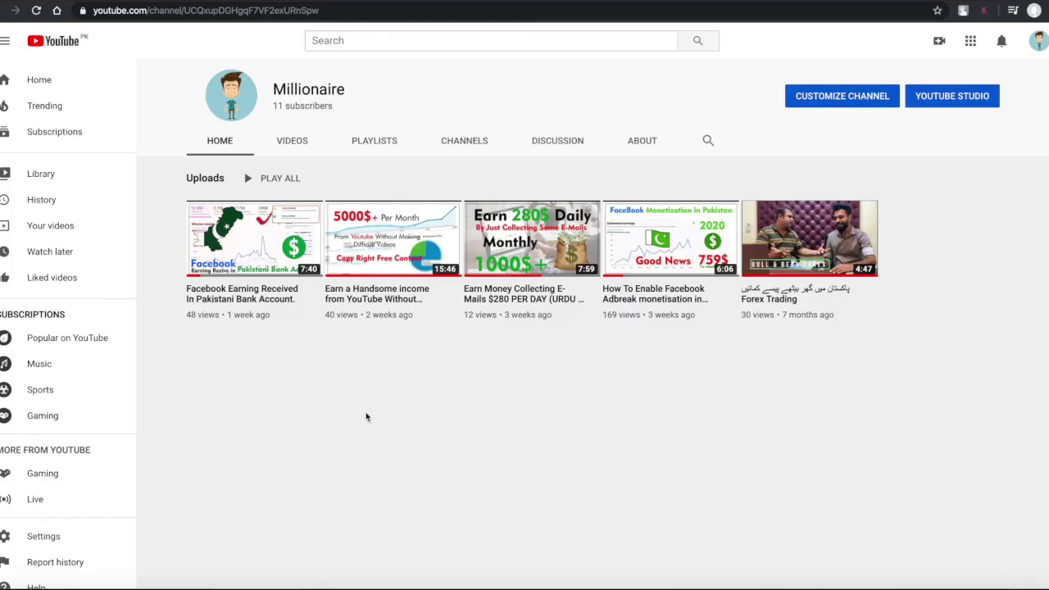